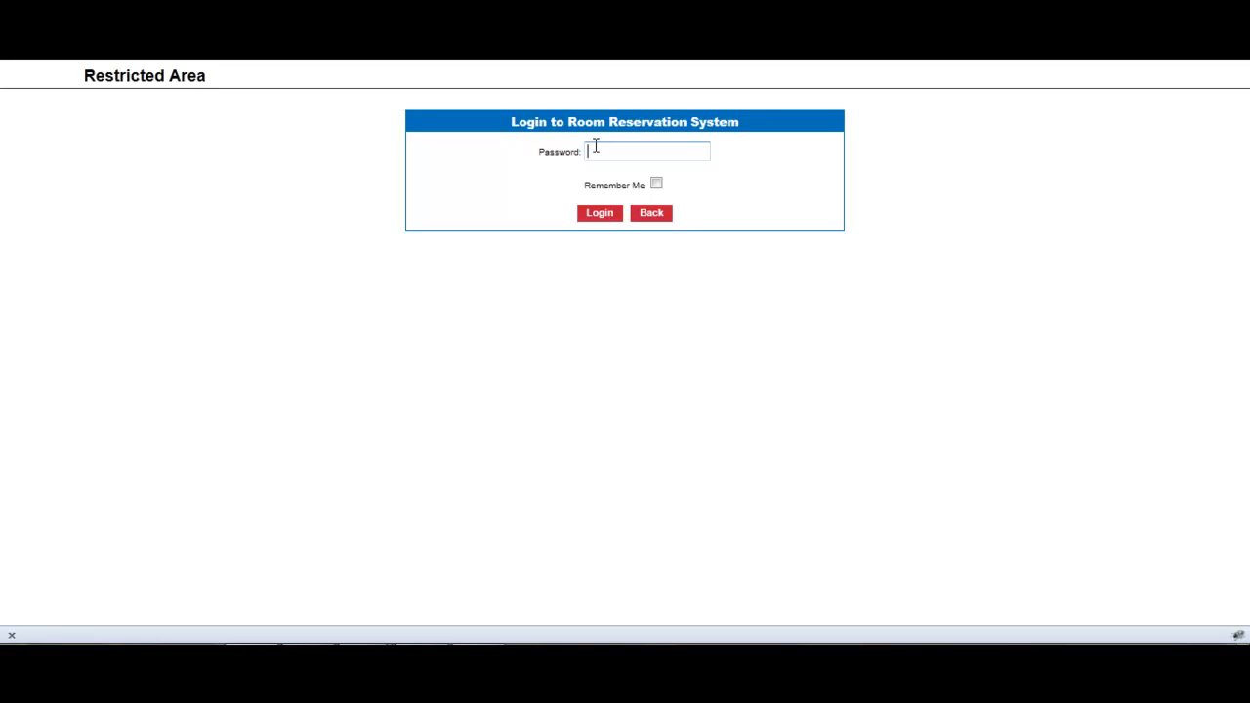
Log in to the Room Reservation System with the account password.
text(•••••)
click(597, 212)
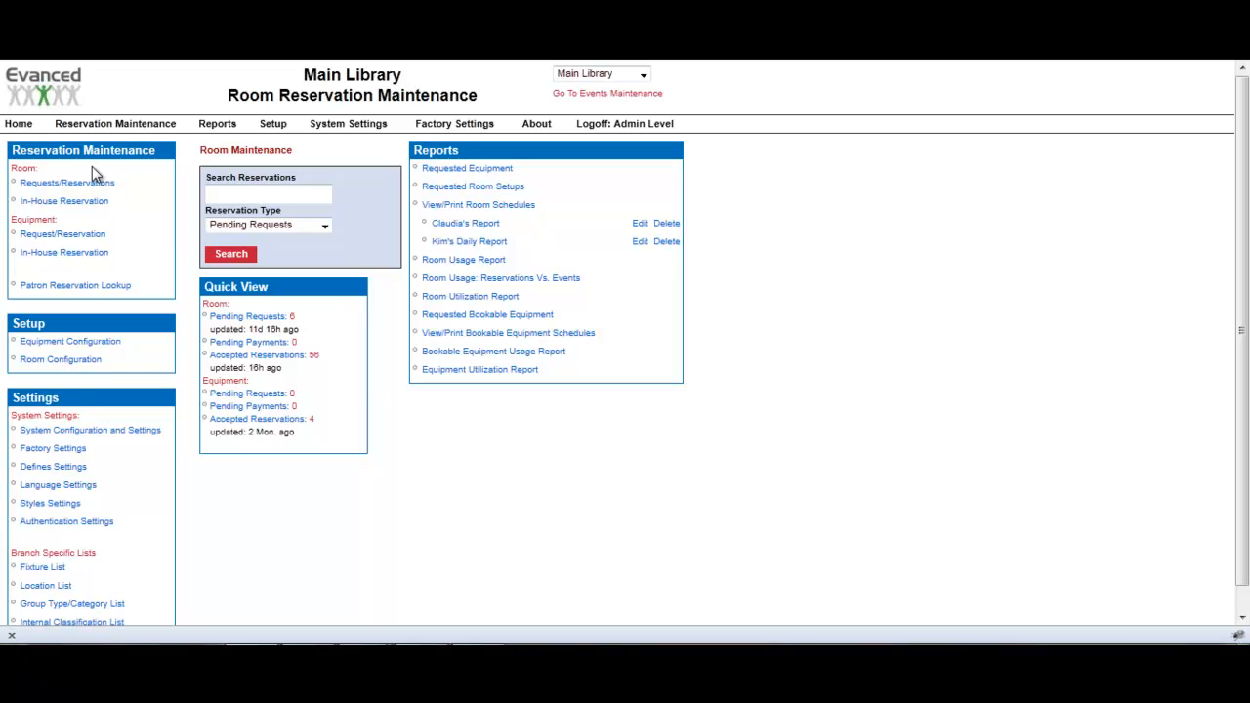
Start an in-house room reservation and set its date to June 16, 2011.
click(37, 203)
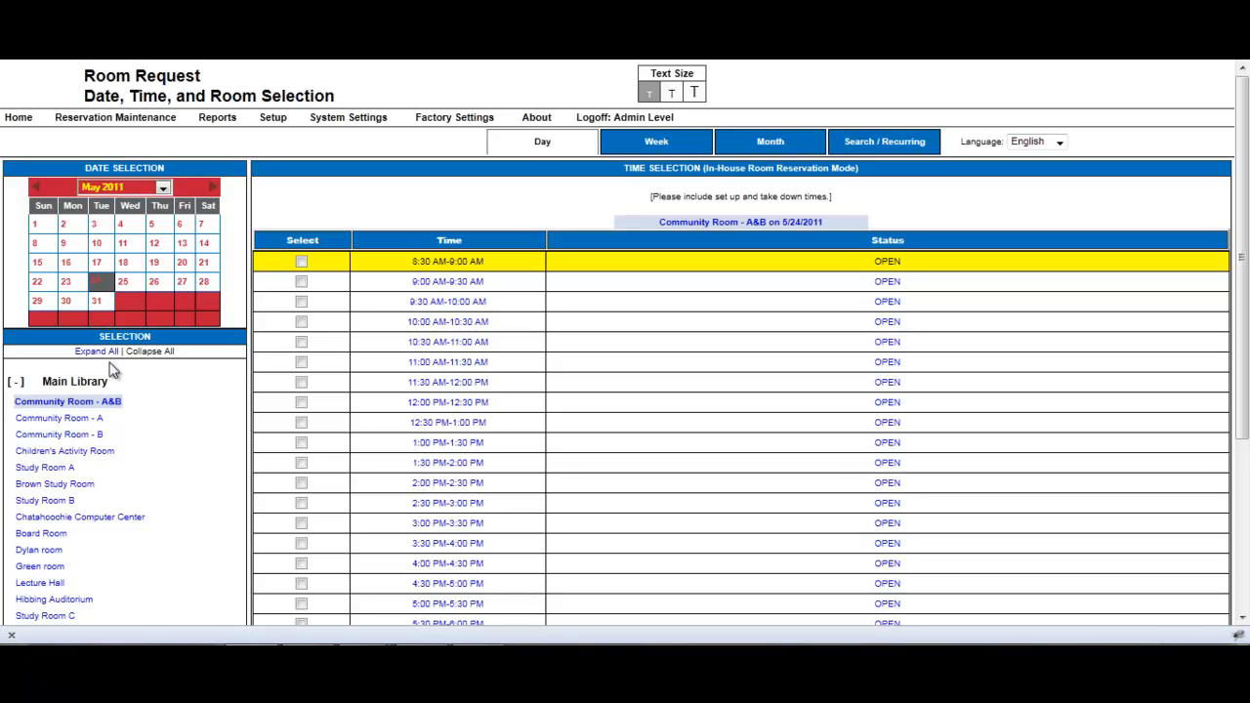
mouse_move(114, 404)
click(212, 187)
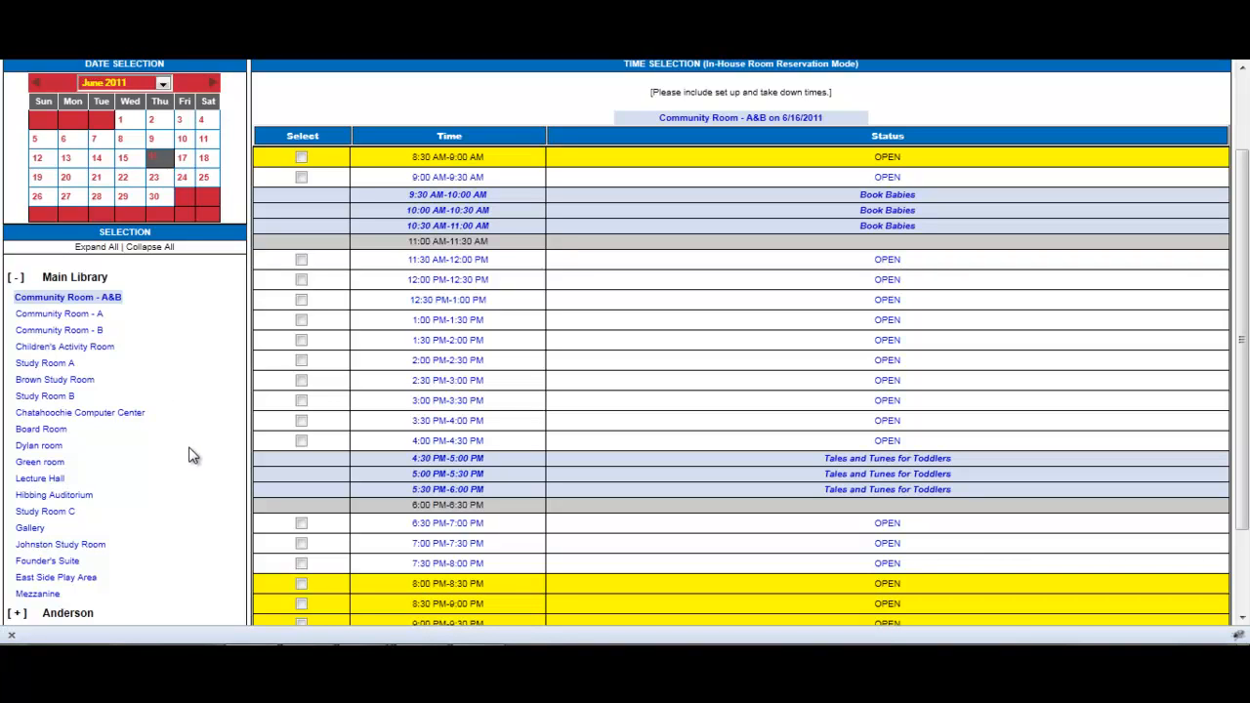
Expand the Anderson branch and examine the pop-up details of its Walk in Closet and several Main Library rooms.
scroll(188, 447, down, 2)
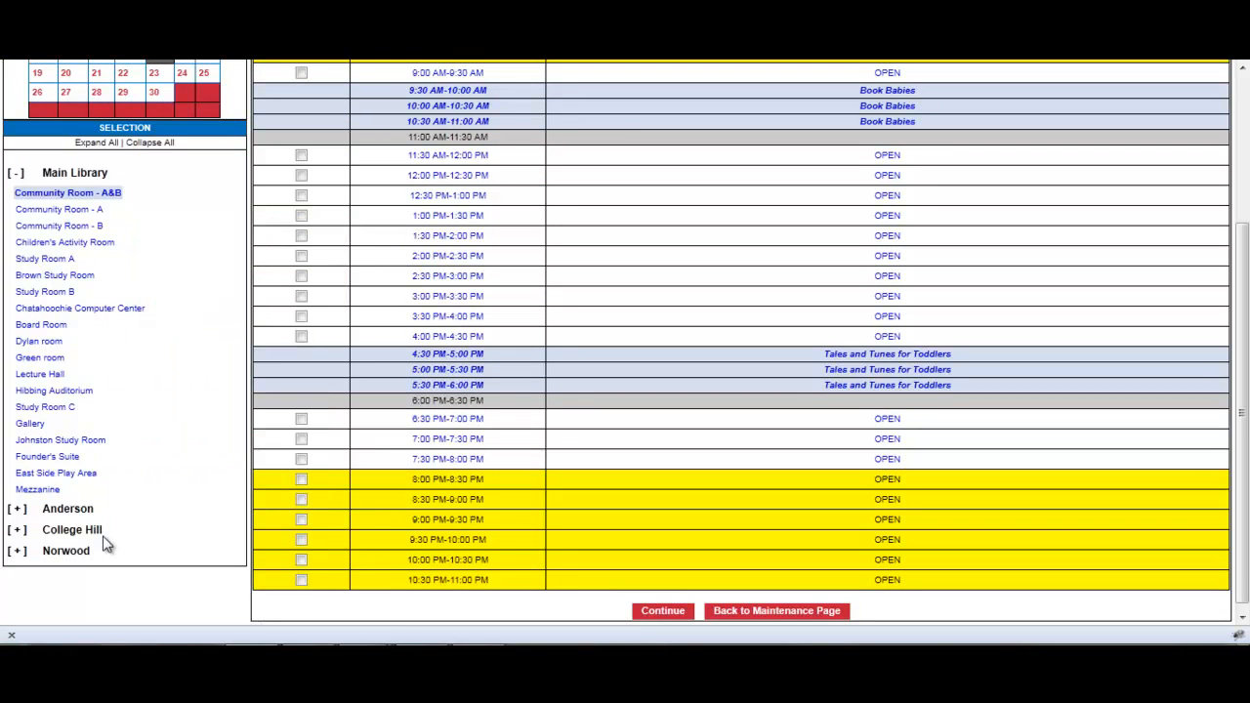
click(16, 509)
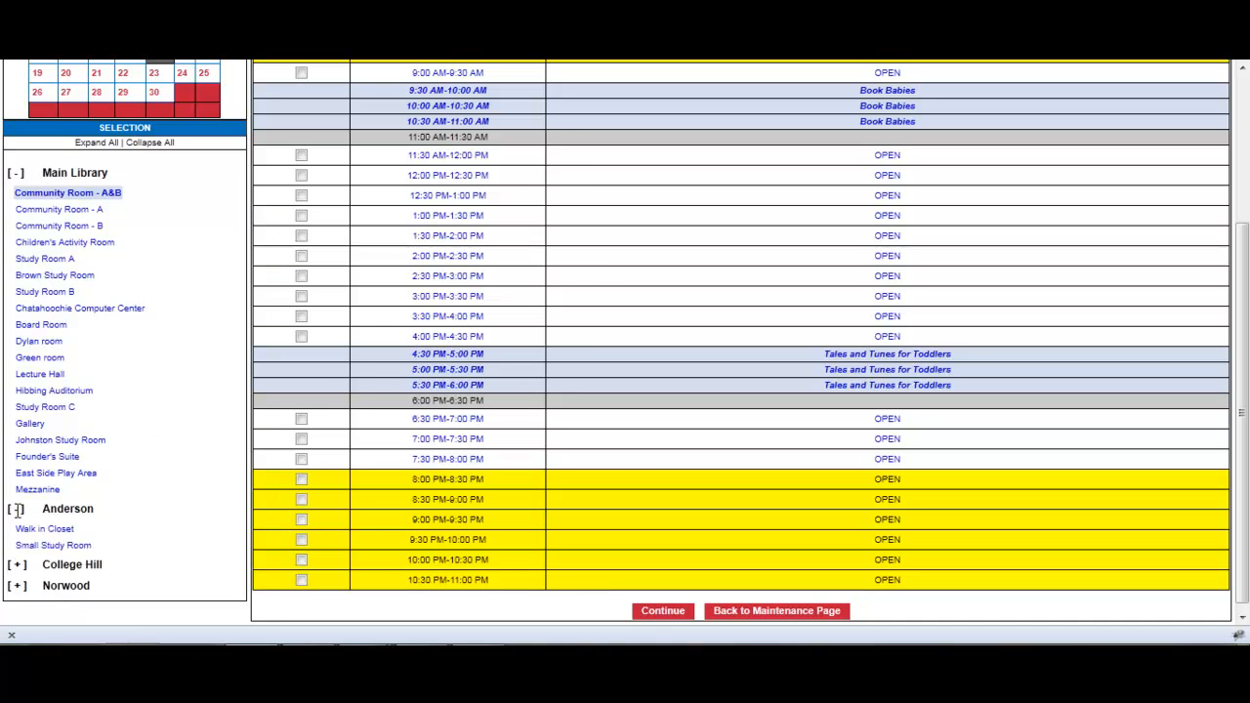
mouse_move(27, 532)
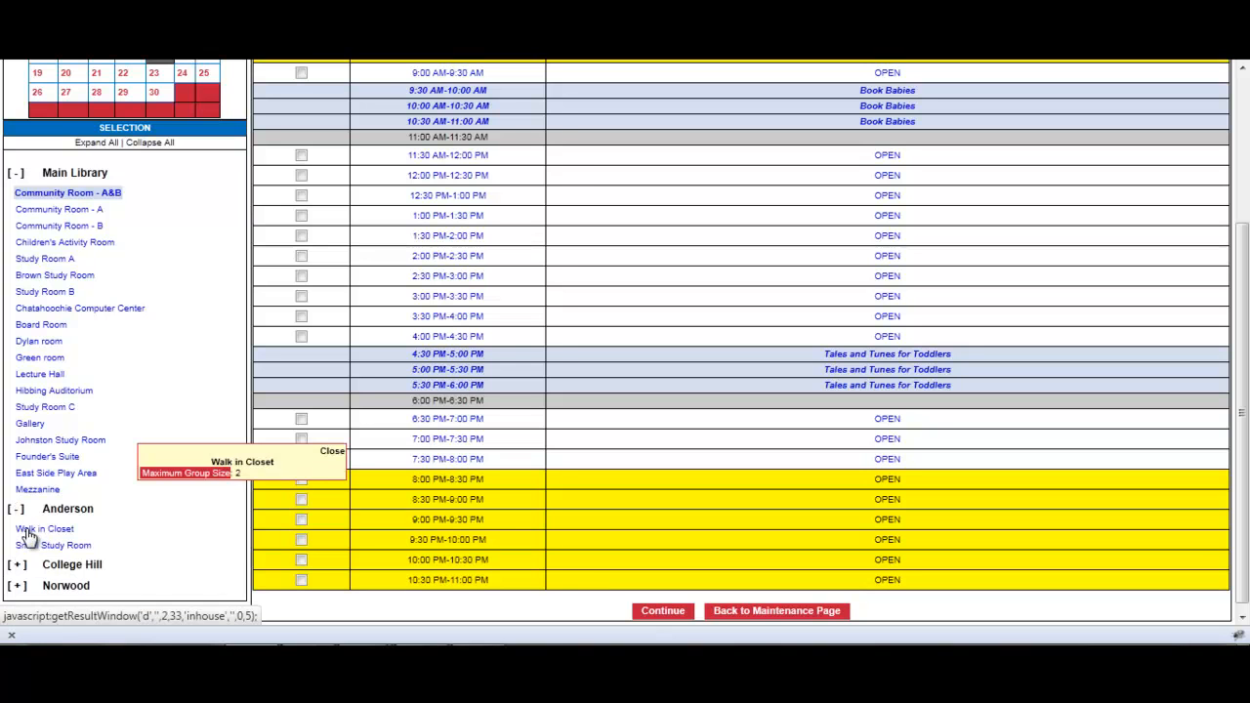
mouse_move(100, 214)
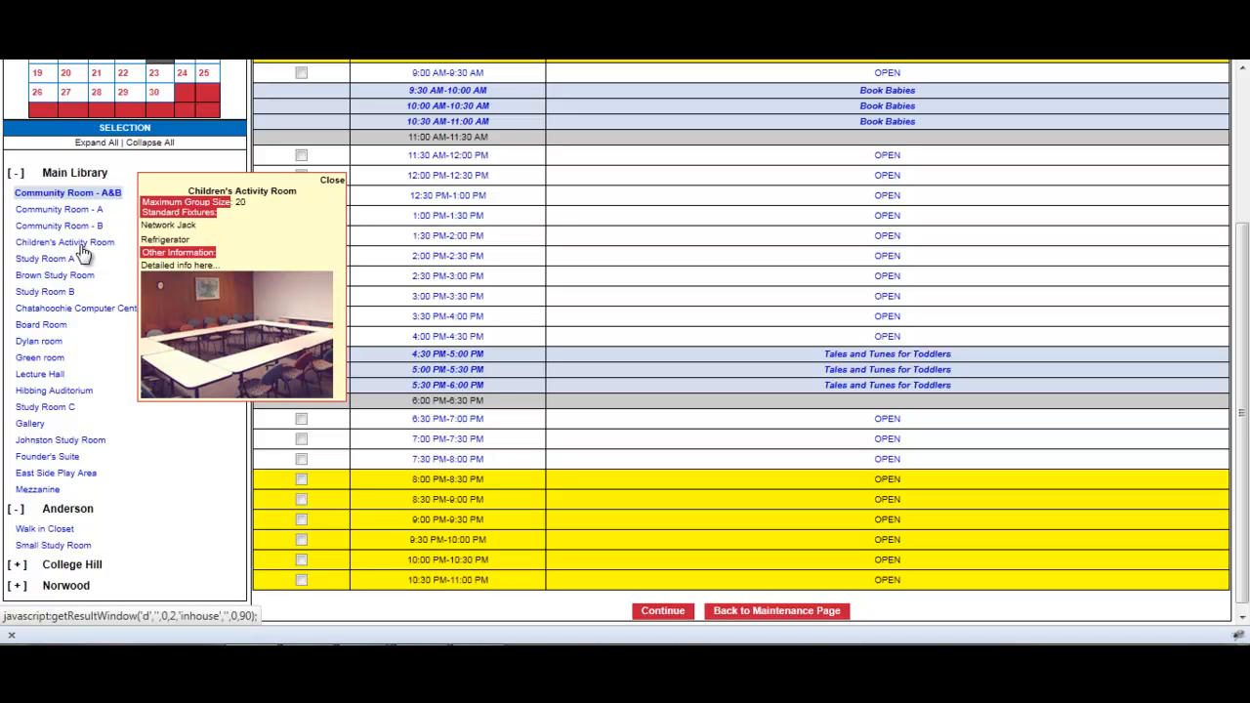
mouse_move(78, 280)
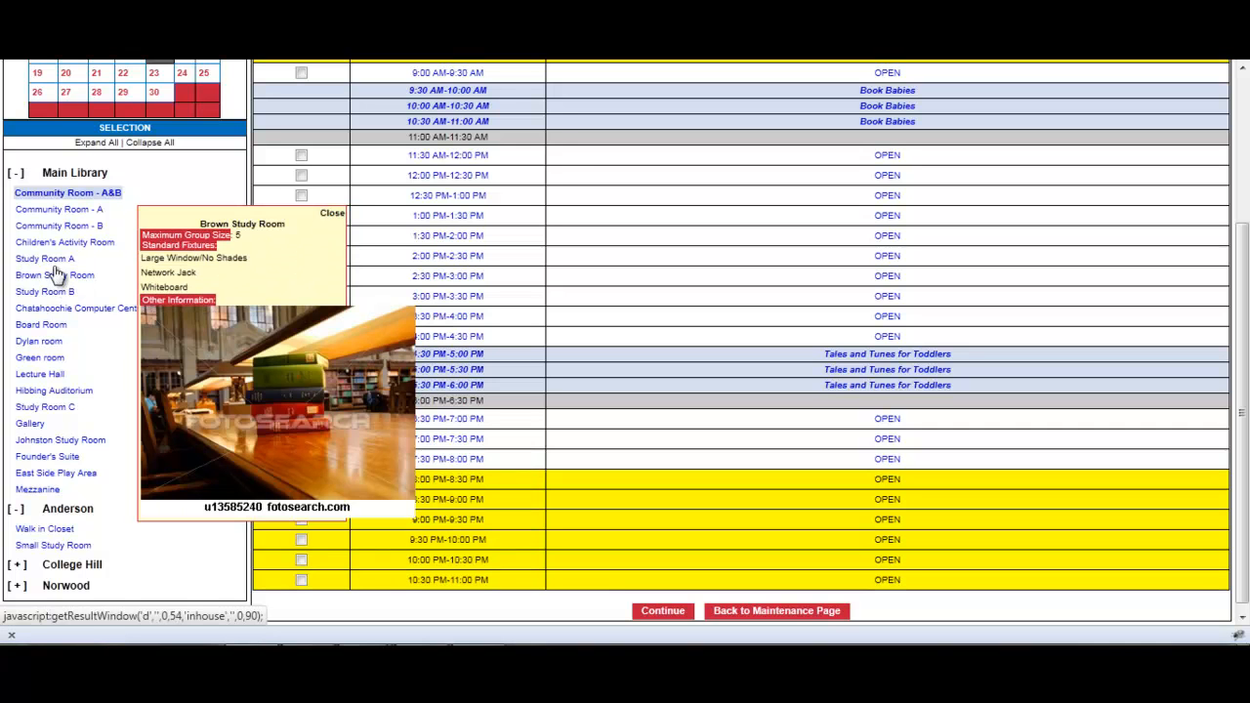
Choose Community Room - A at the Main Library for the reservation.
scroll(53, 259, up, 2)
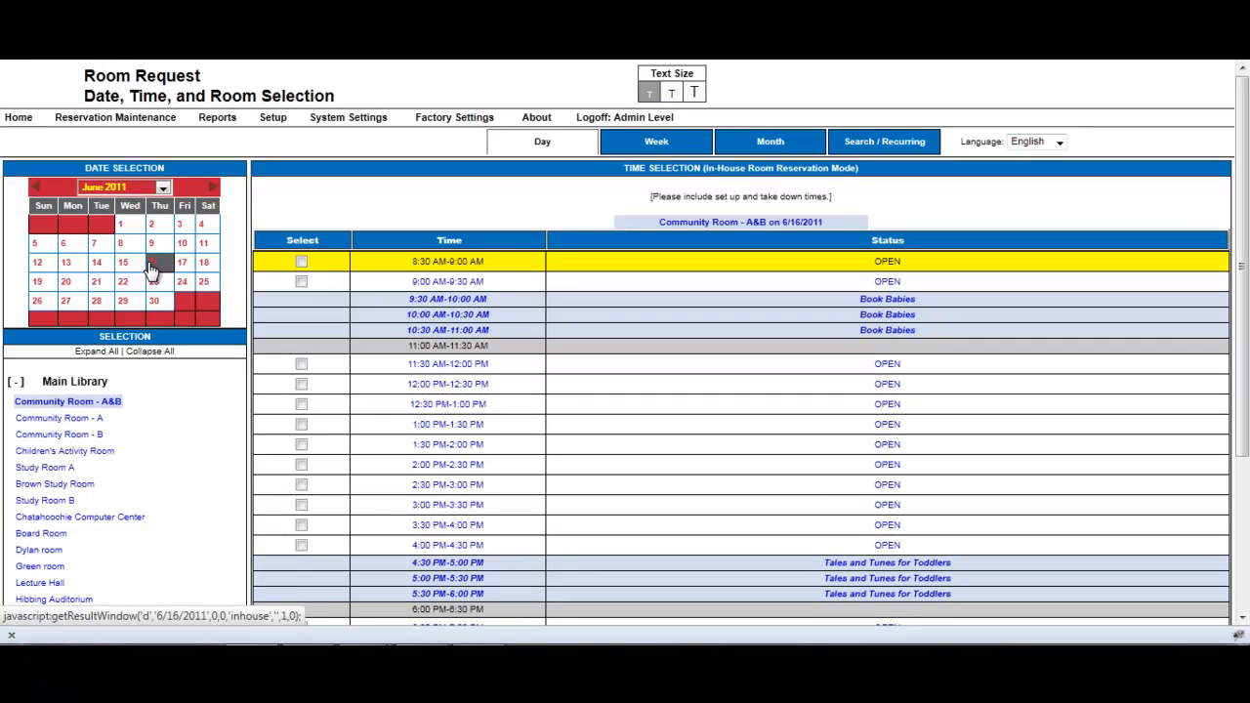
scroll(156, 459, down, 3)
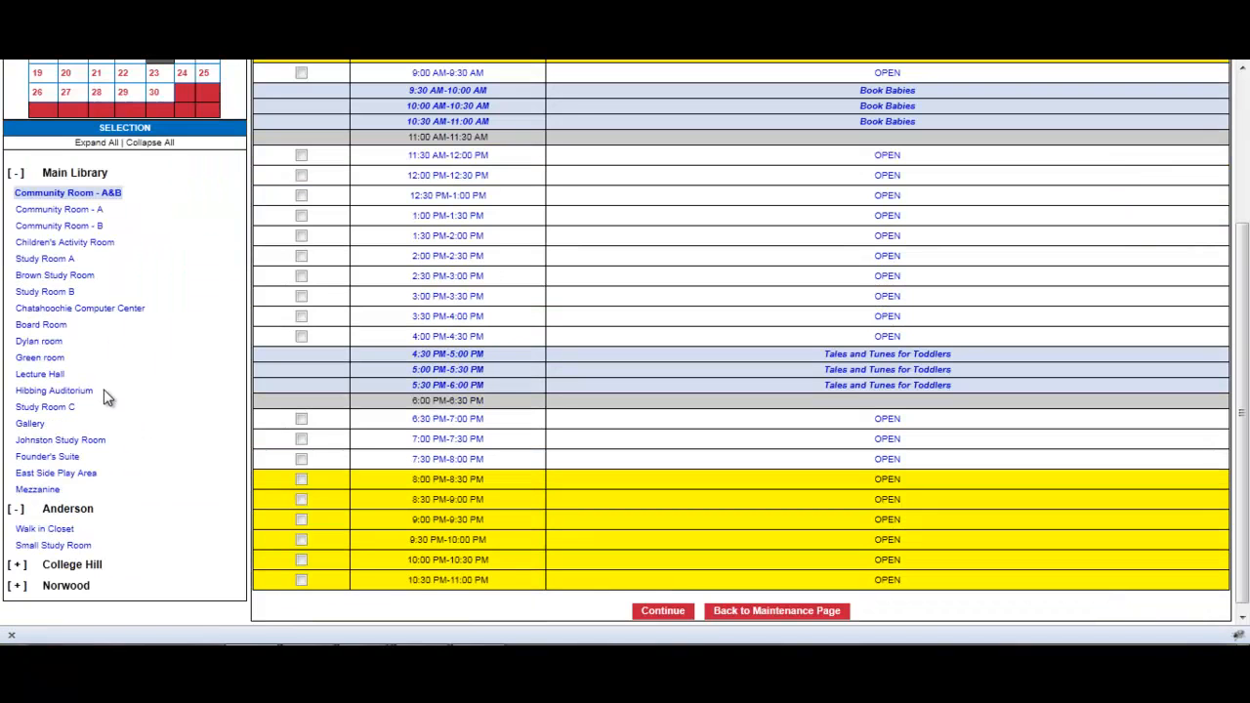
click(92, 211)
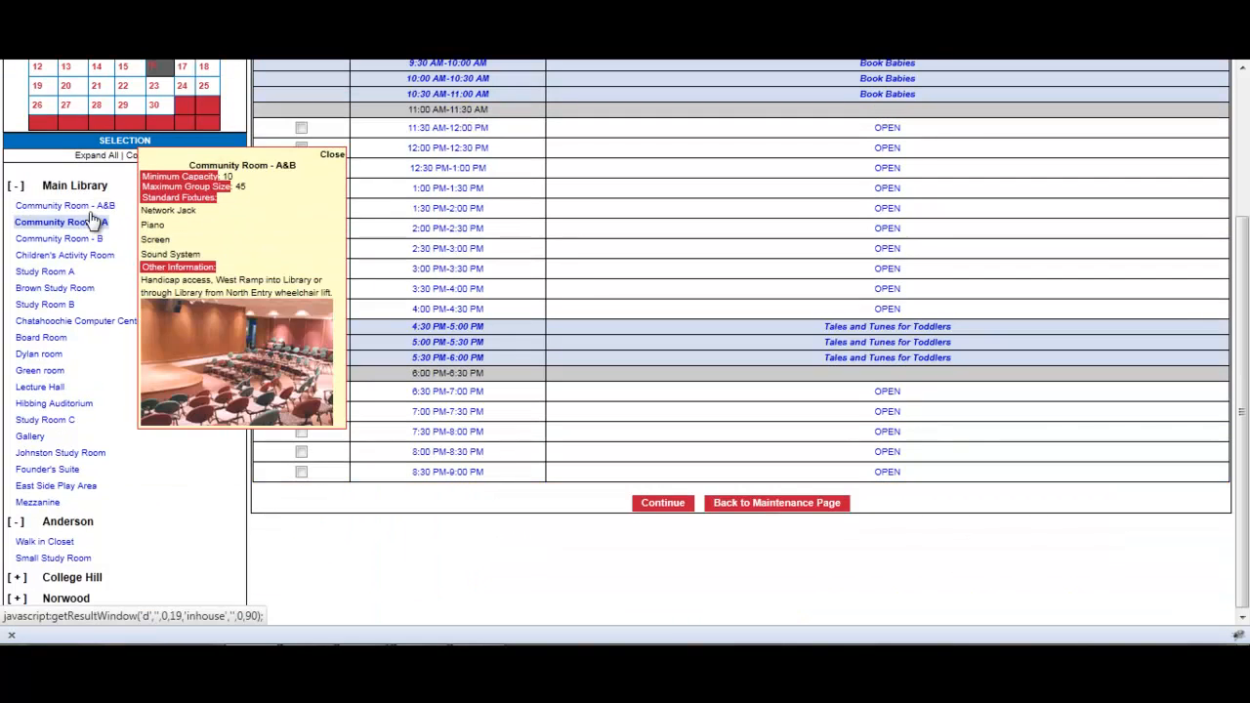
Select the 1:00 PM-1:30 PM and 1:30 PM-2:00 PM slots and continue to the room request application.
scroll(93, 245, up, 3)
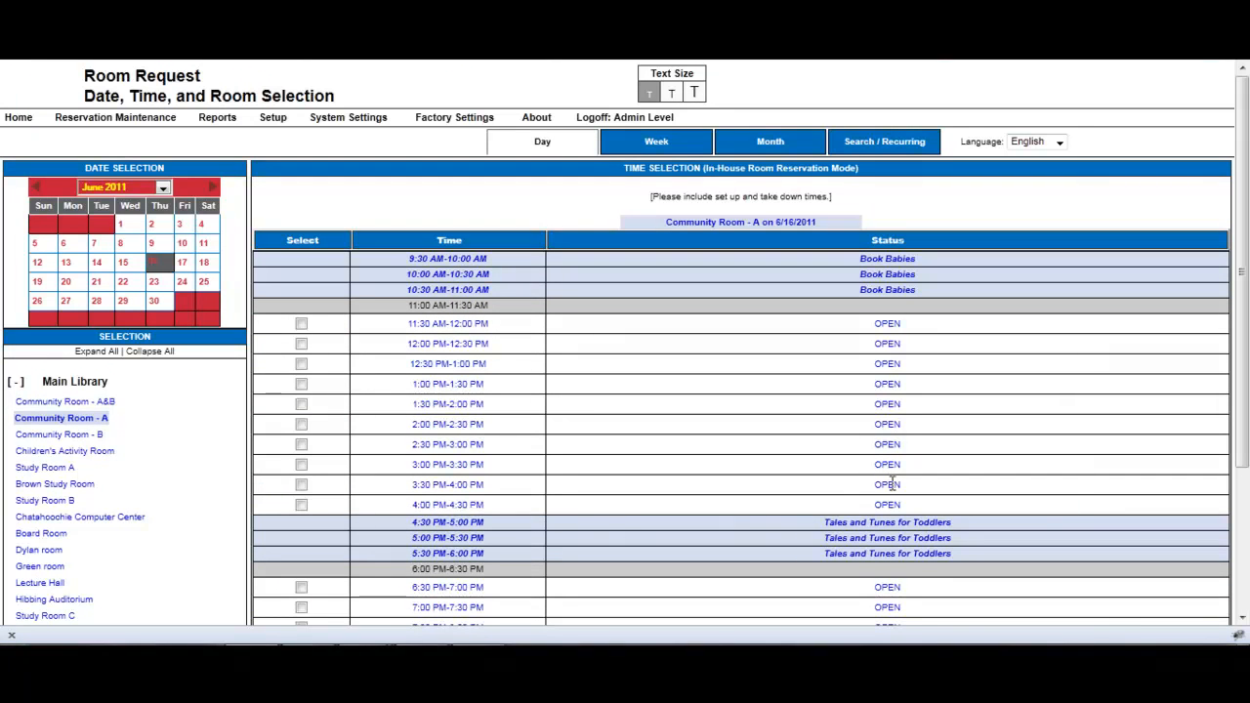
scroll(805, 556, down, 2)
mouse_move(873, 419)
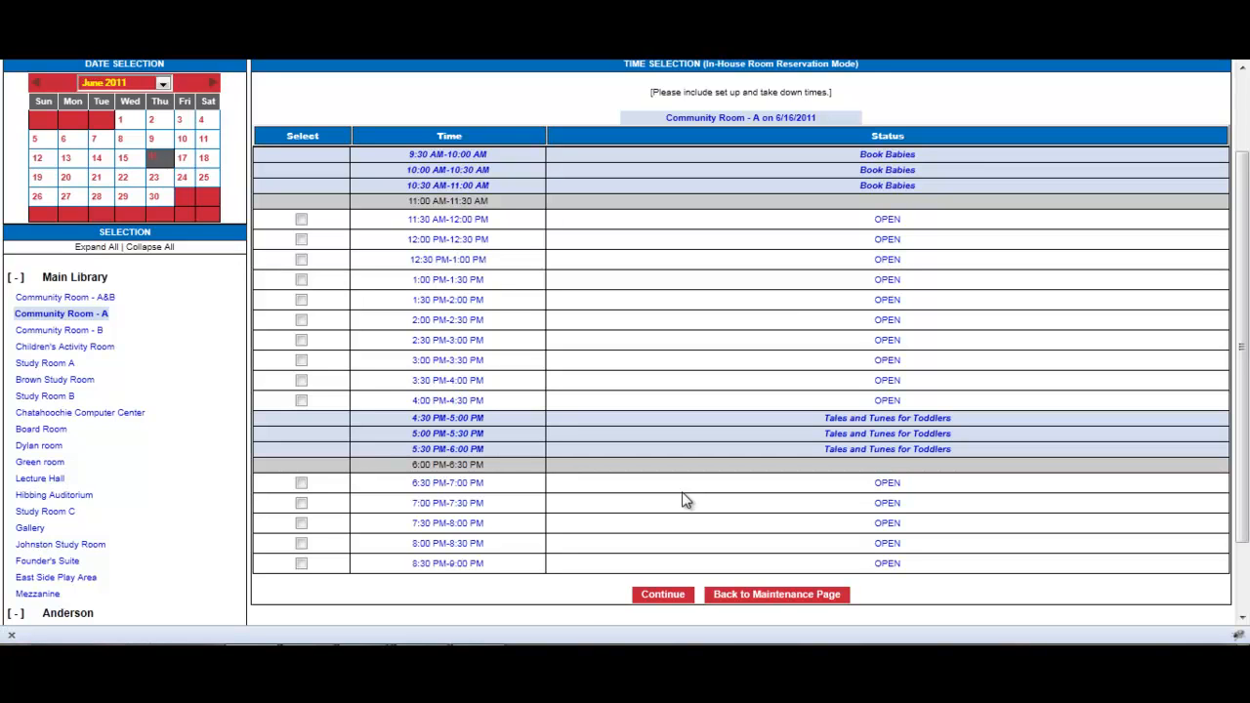
click(301, 281)
click(300, 300)
click(665, 597)
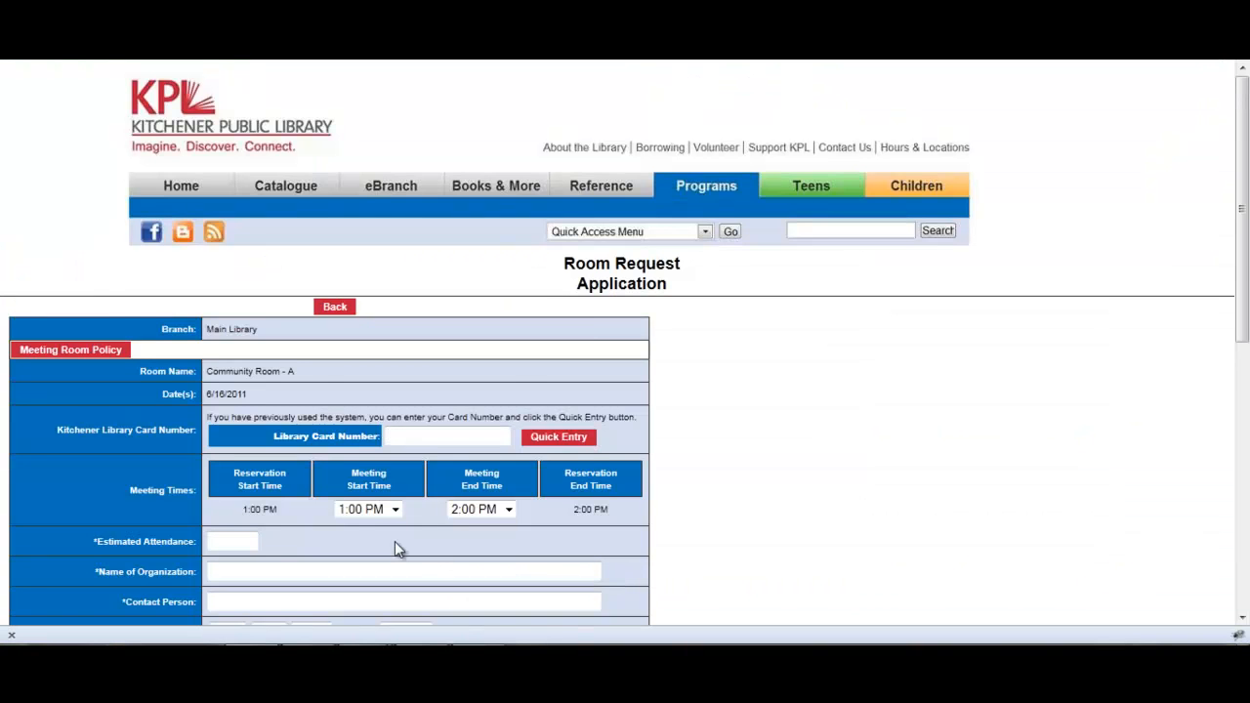
Enter an estimated attendance of 10 and Evanced Solutions as the name of the organization.
scroll(397, 550, down, 2)
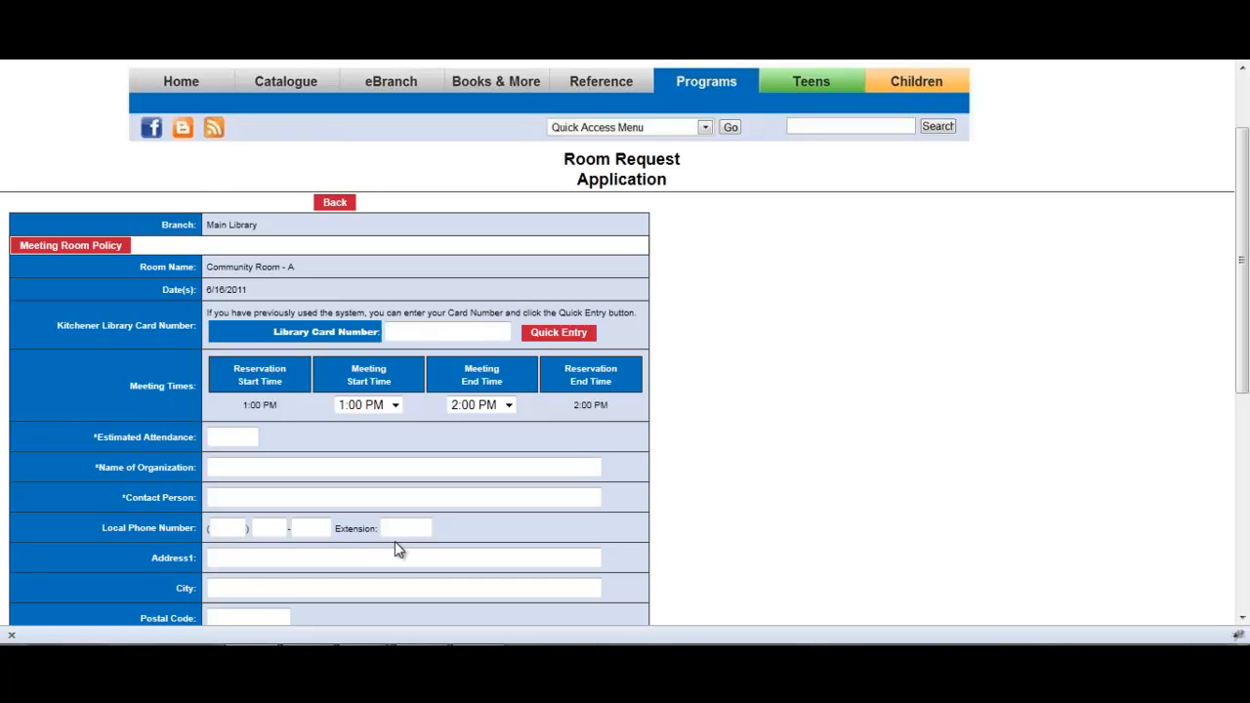
scroll(394, 541, down, 2)
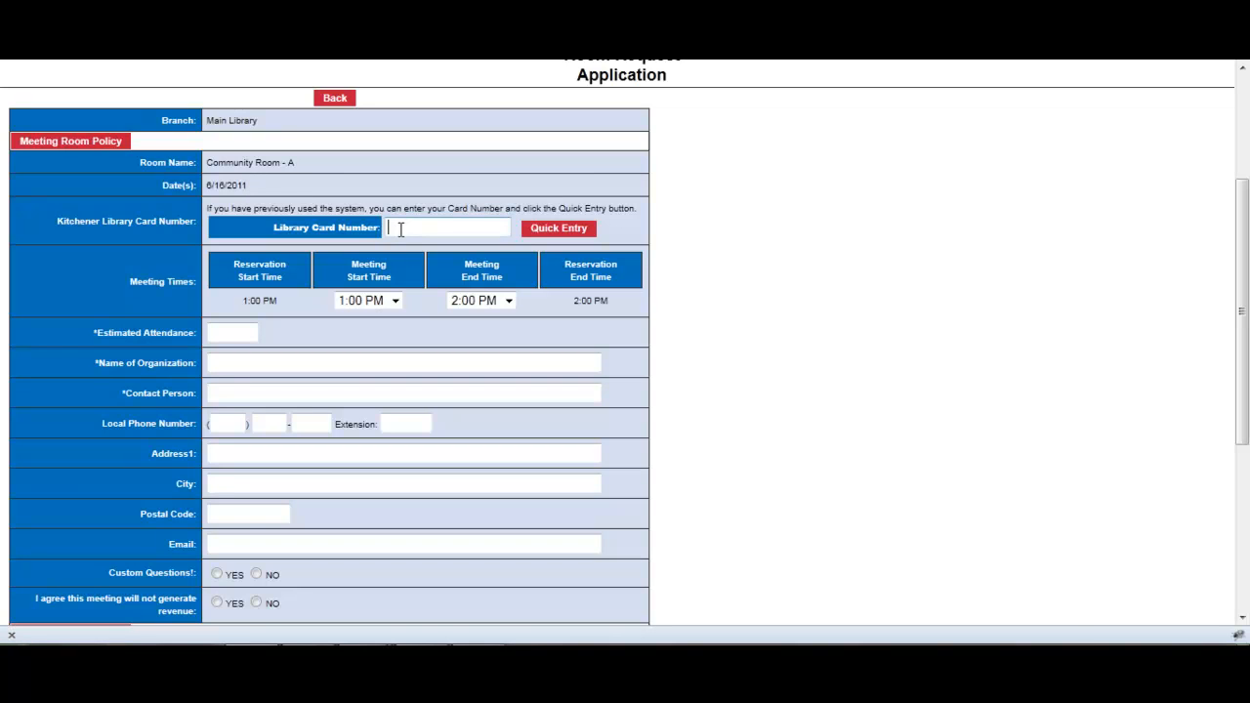
scroll(249, 305, down, 2)
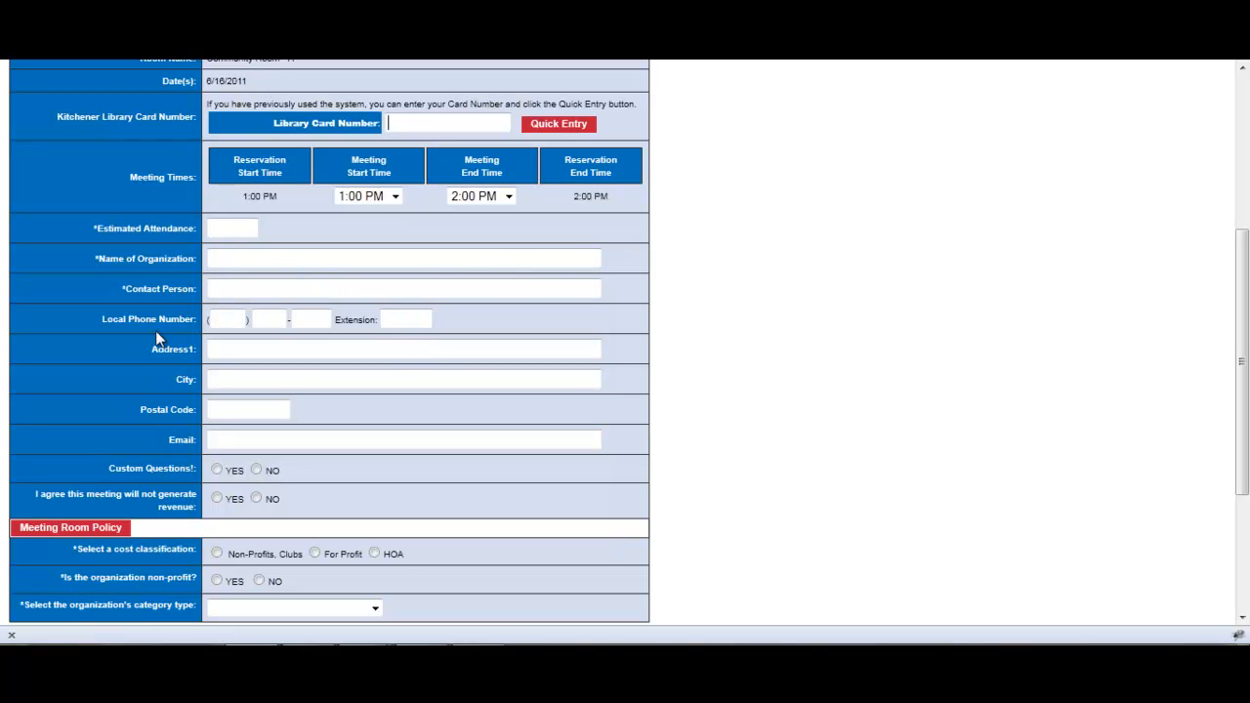
click(220, 227)
text(10)
key(Tab)
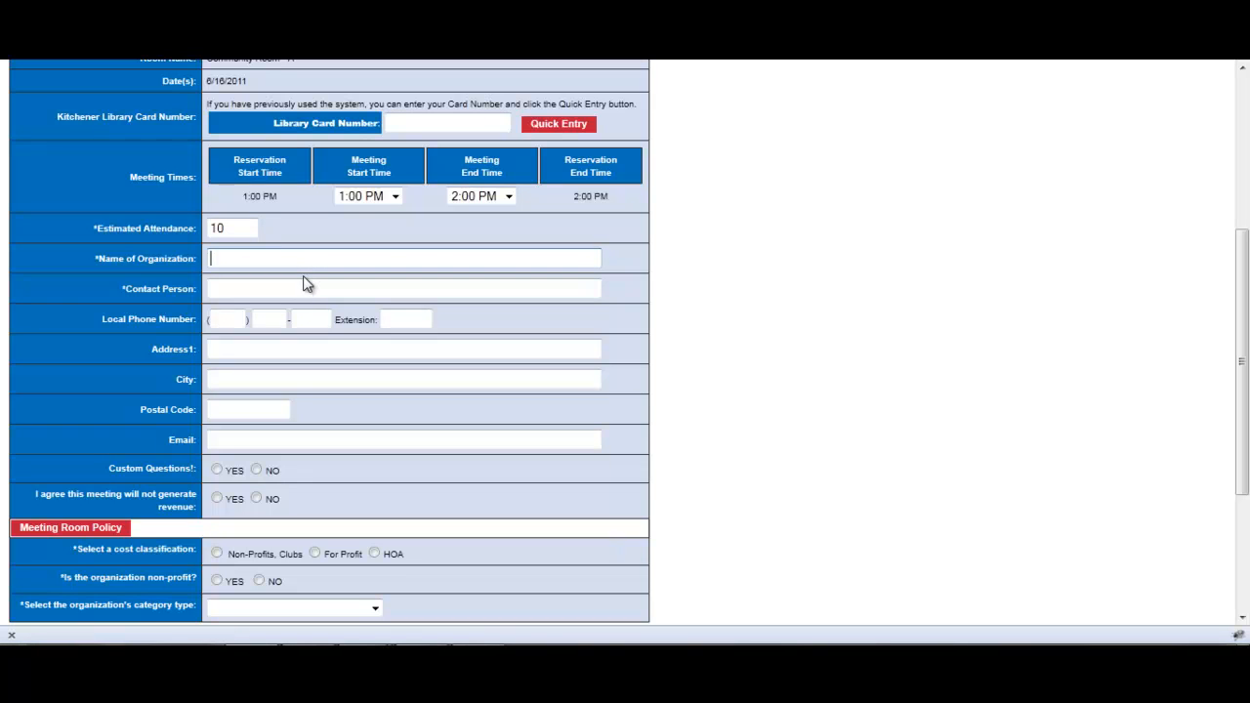
text(Evanced Solutions)
key(Tab)
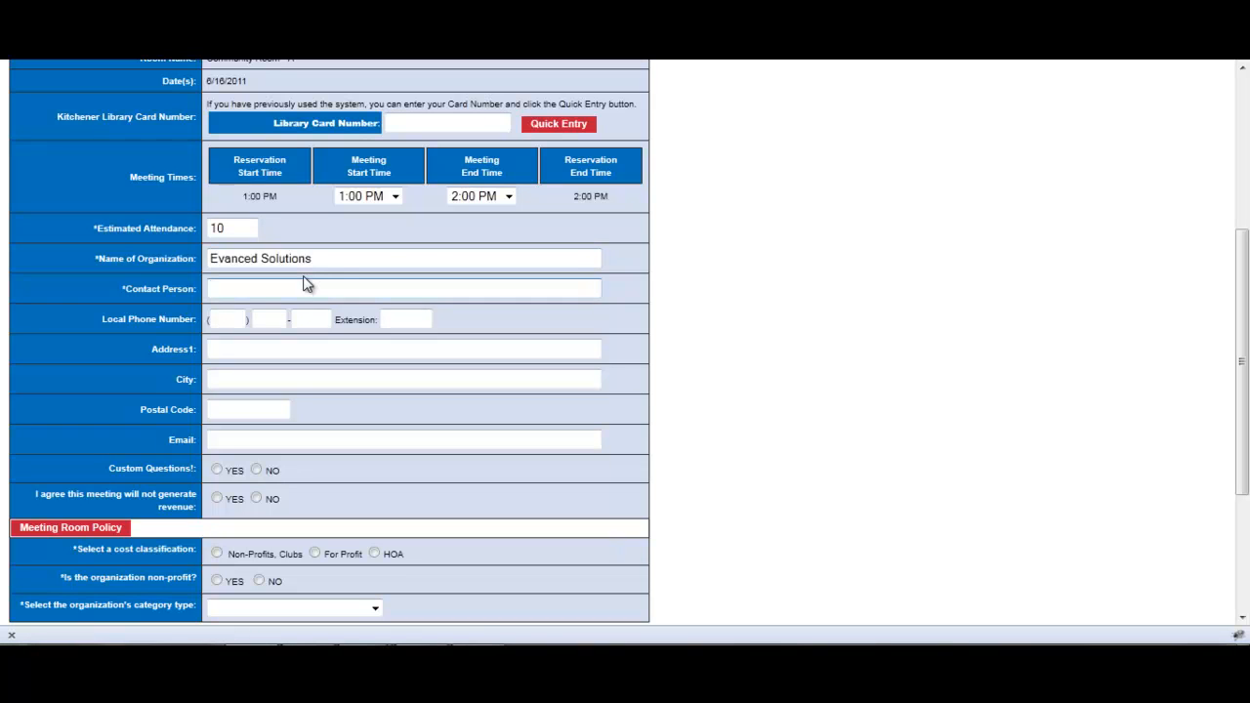
Fill in the contact person's name, phone number with extension, address, city, postal code and e-mail.
text(s)
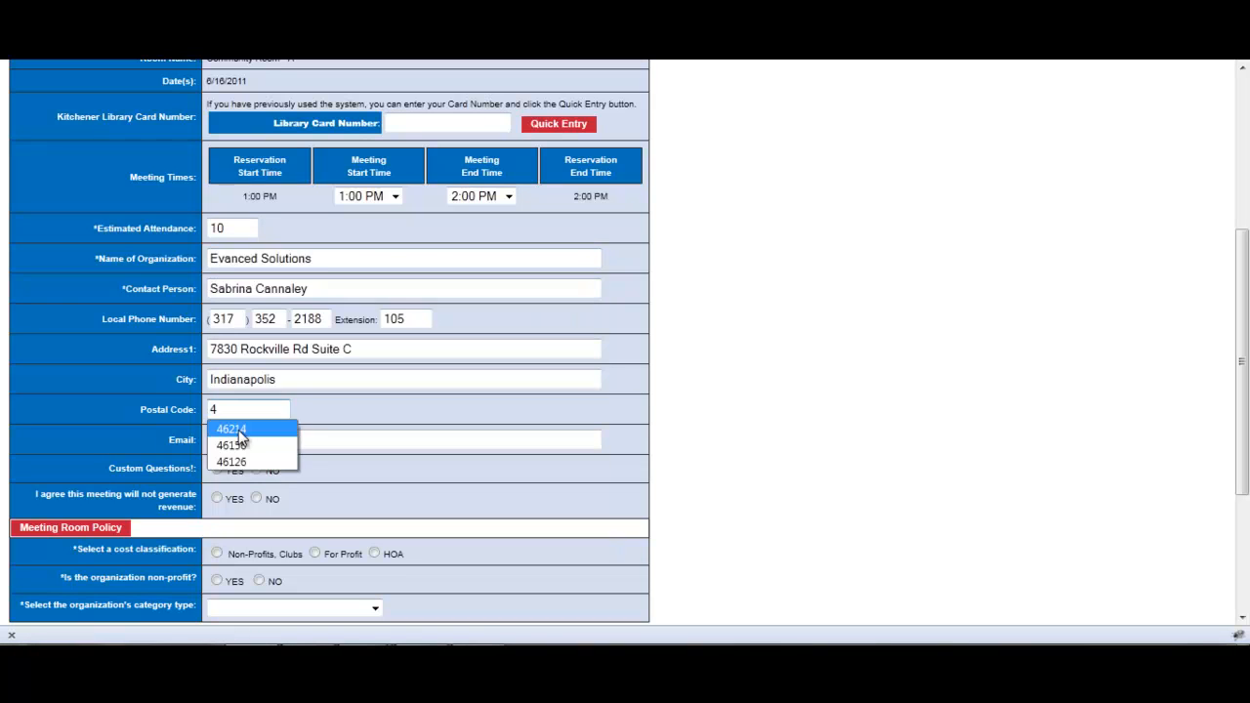
click(239, 430)
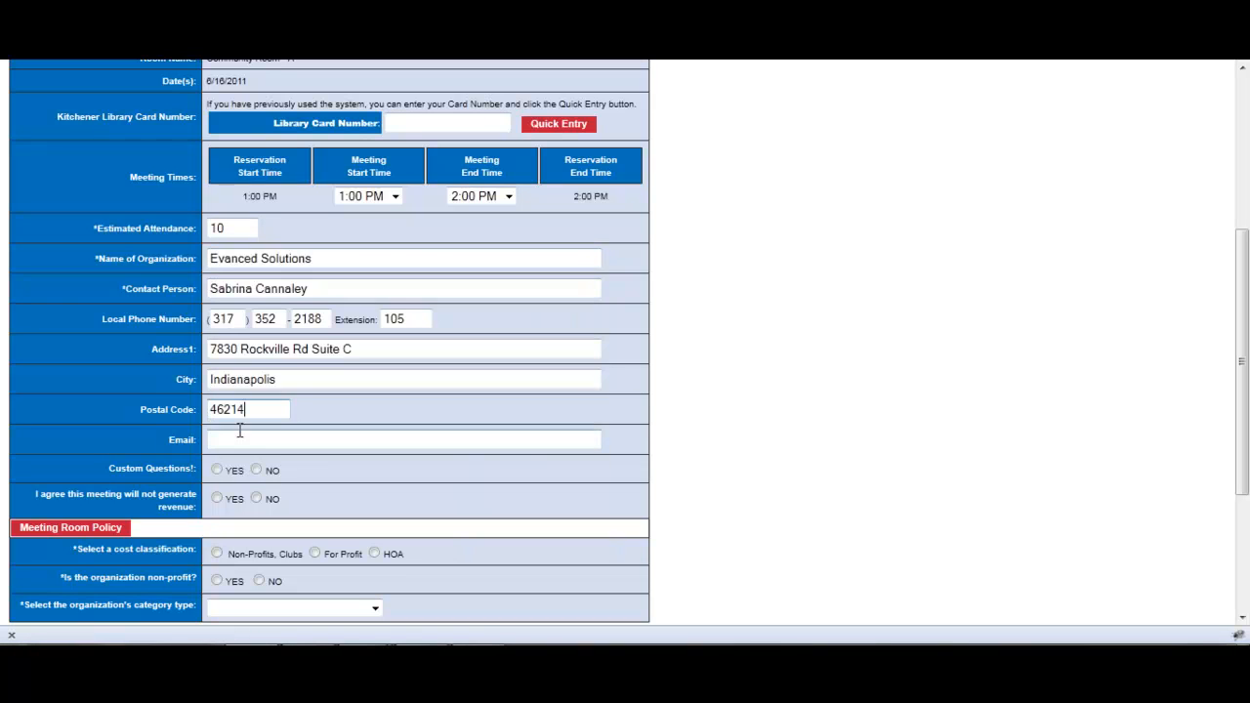
click(238, 439)
text(s)
click(242, 463)
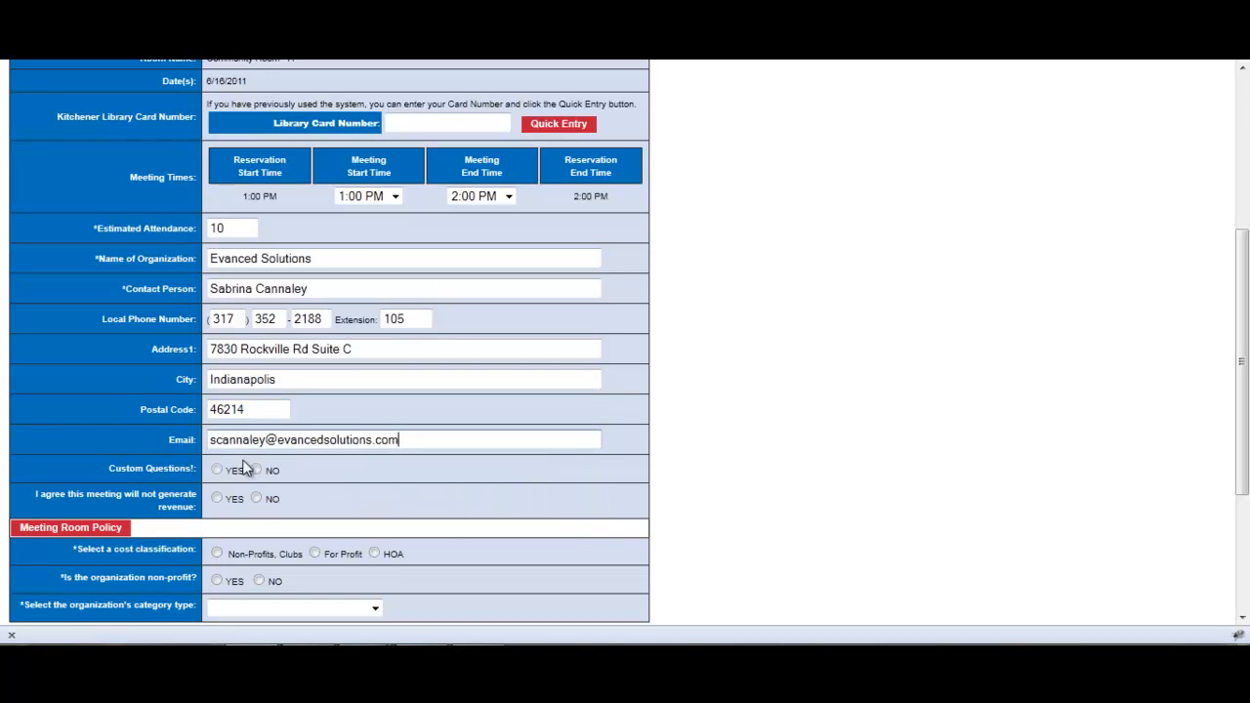
Answer NO to Custom Questions and YES to the agreement that the meeting will not generate revenue.
scroll(265, 512, down, 2)
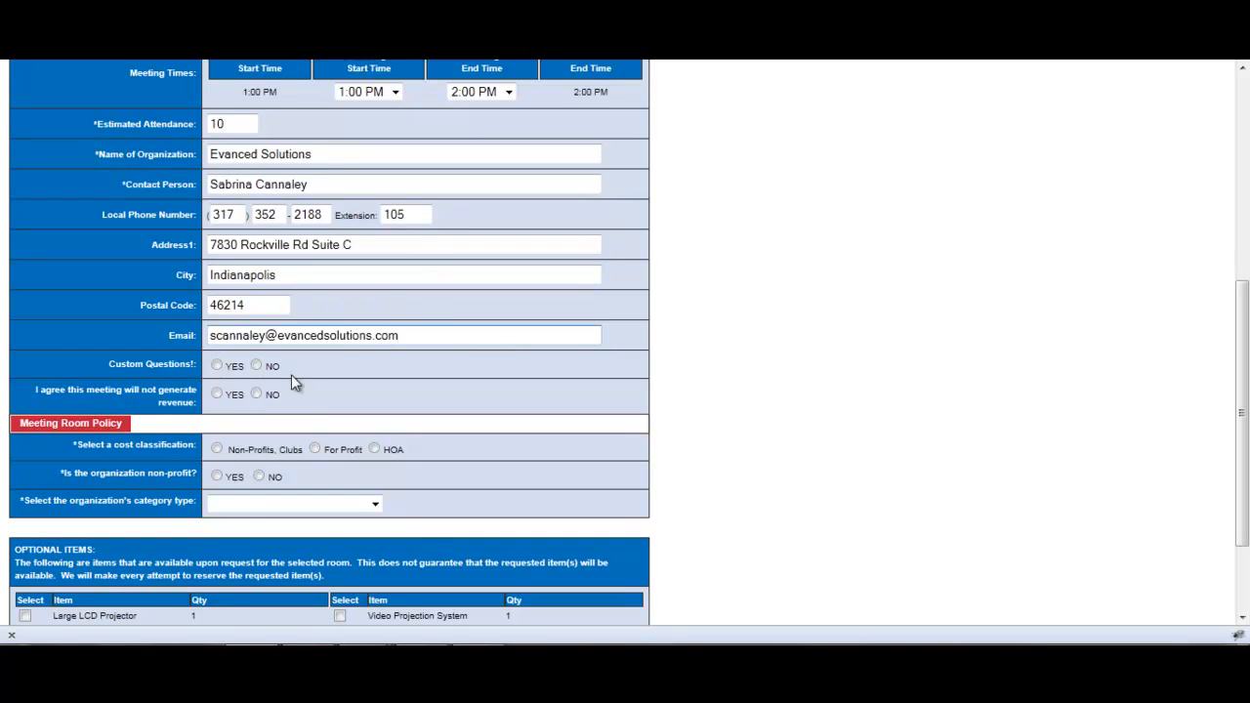
drag(199, 364, 87, 366)
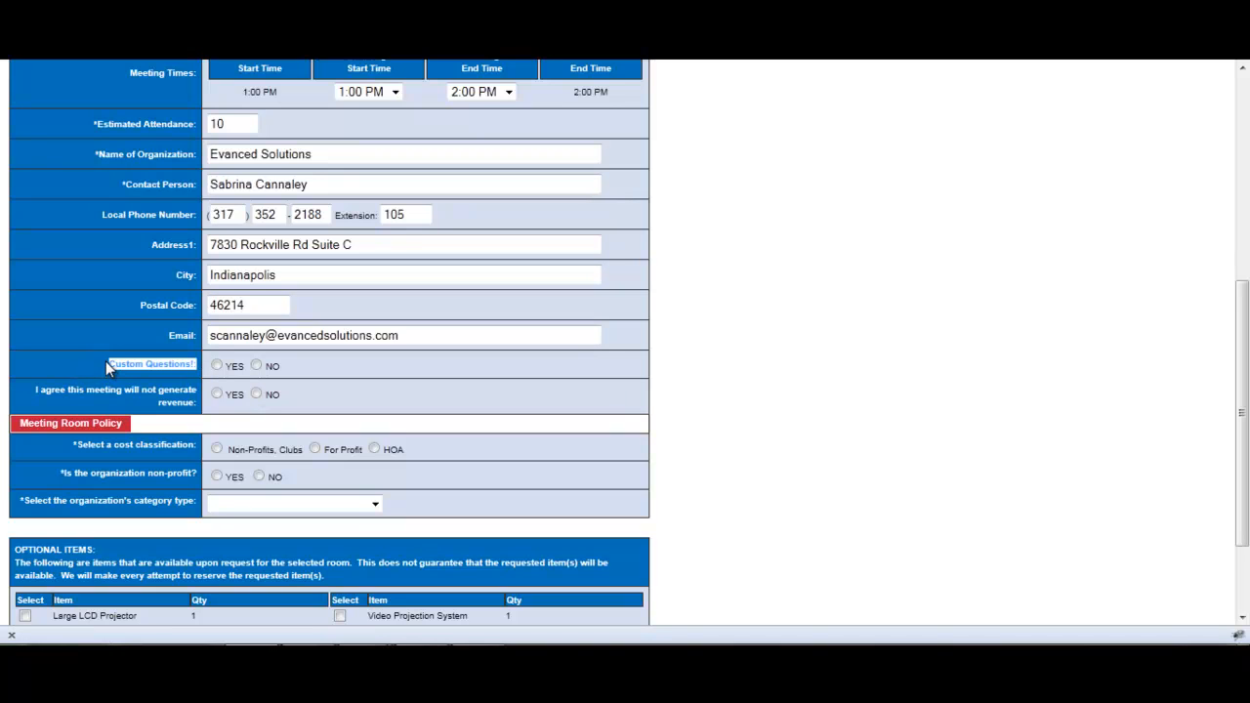
drag(109, 366, 208, 369)
click(257, 366)
click(217, 394)
Set the cost classification to For Profit, the non-profit question to NO and the organization's category to Professional Association.
scroll(86, 491, down, 3)
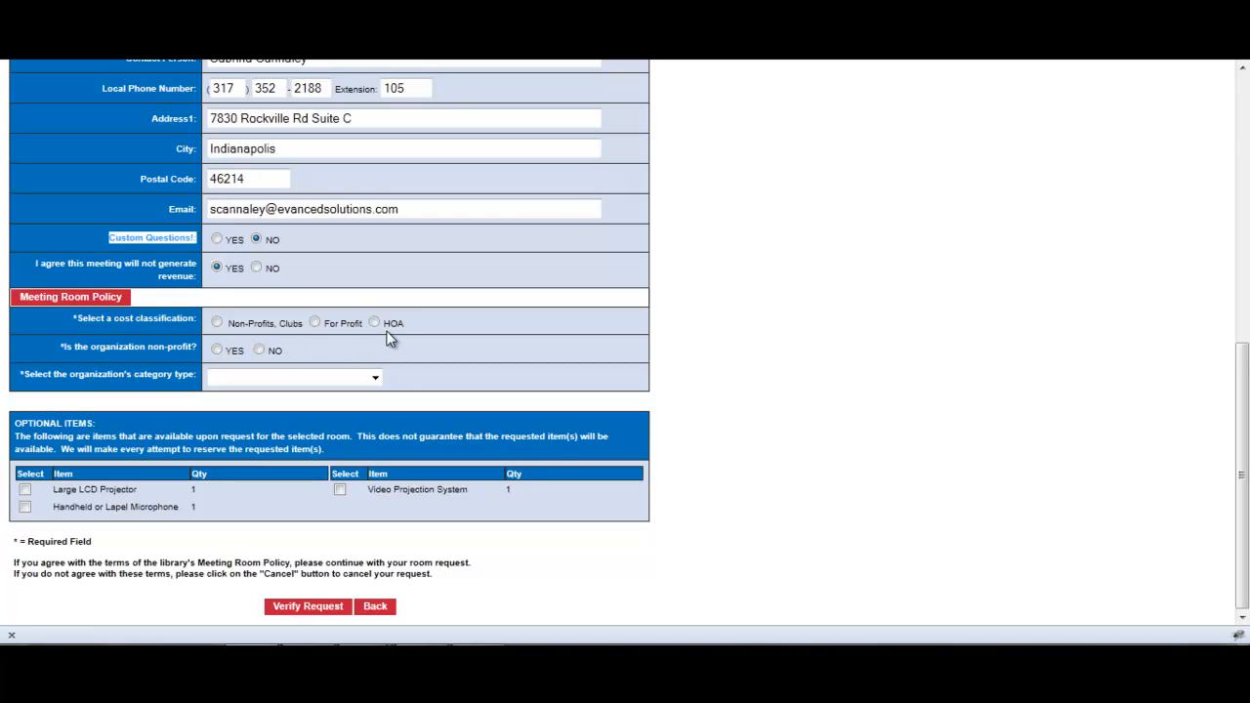
click(314, 322)
click(259, 349)
click(278, 379)
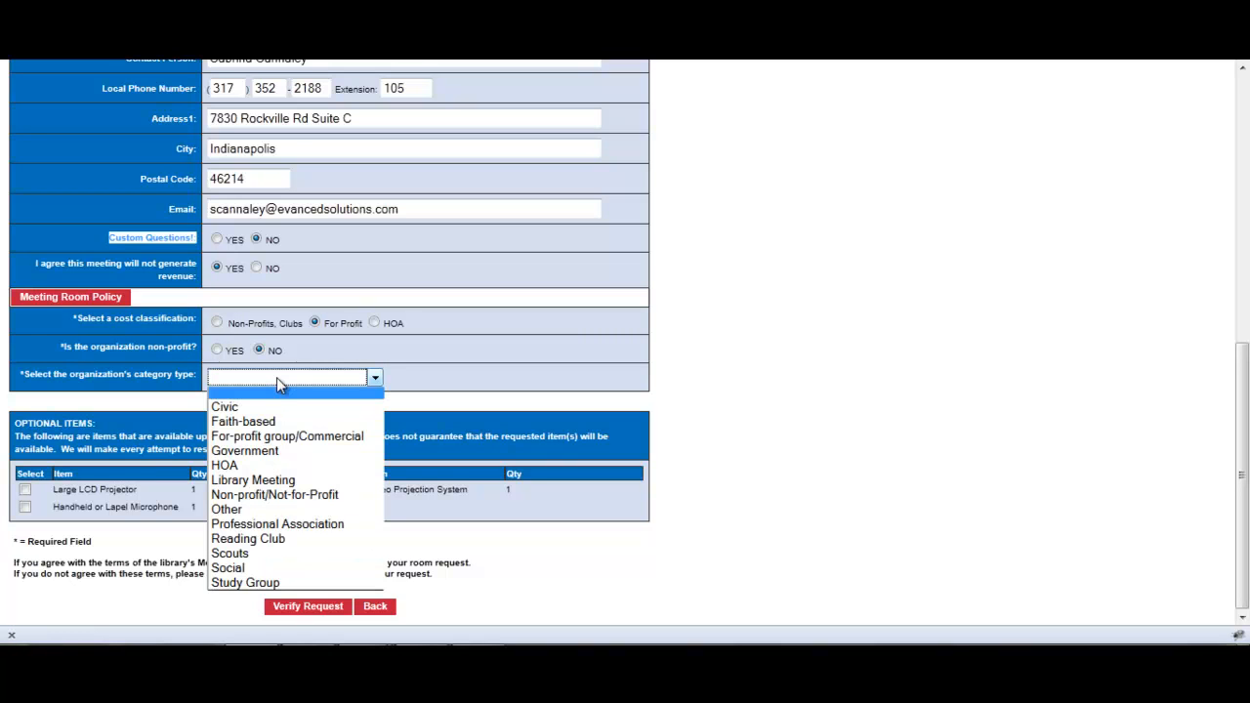
click(278, 524)
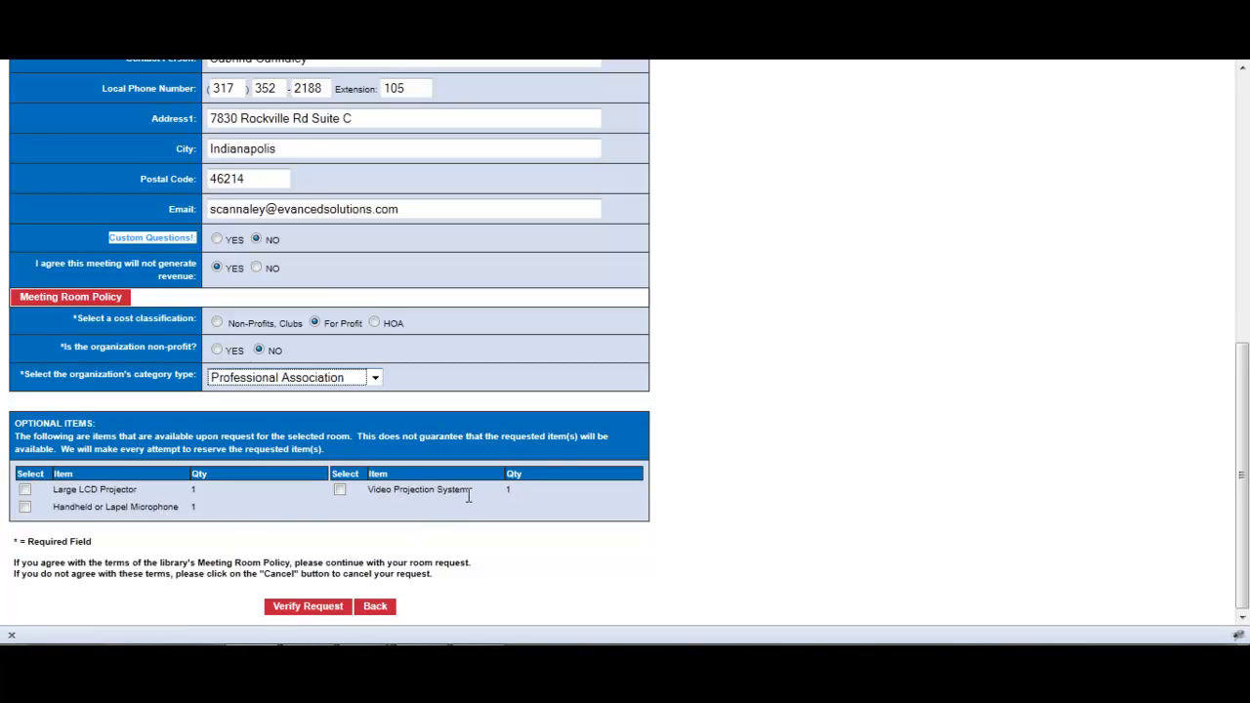
Request the Large LCD Projector and Video Projection System as optional items, and send the request for verification.
click(25, 490)
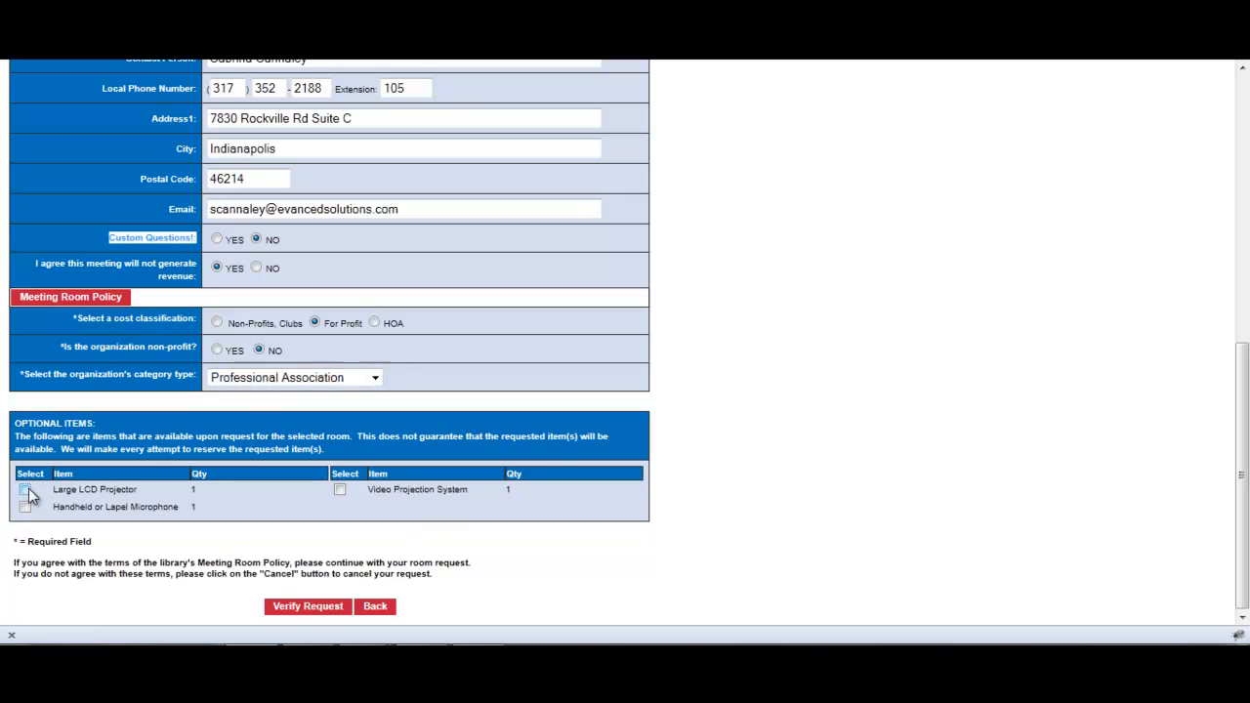
click(333, 486)
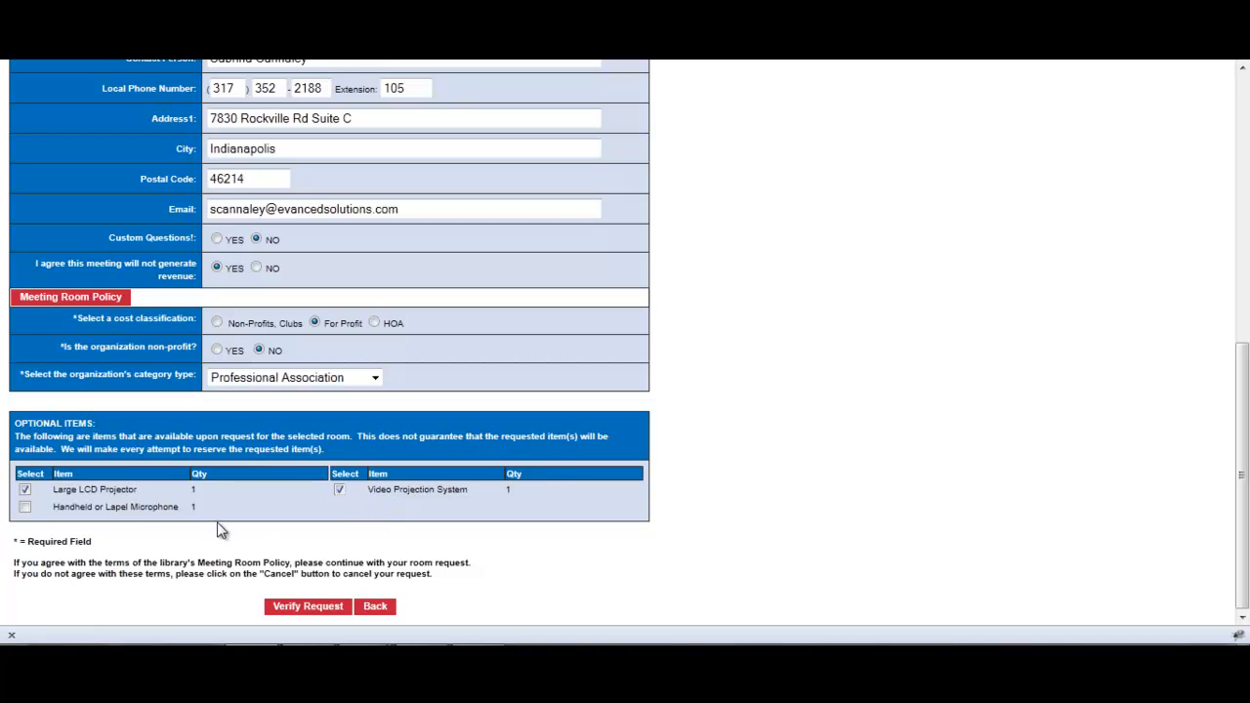
click(307, 607)
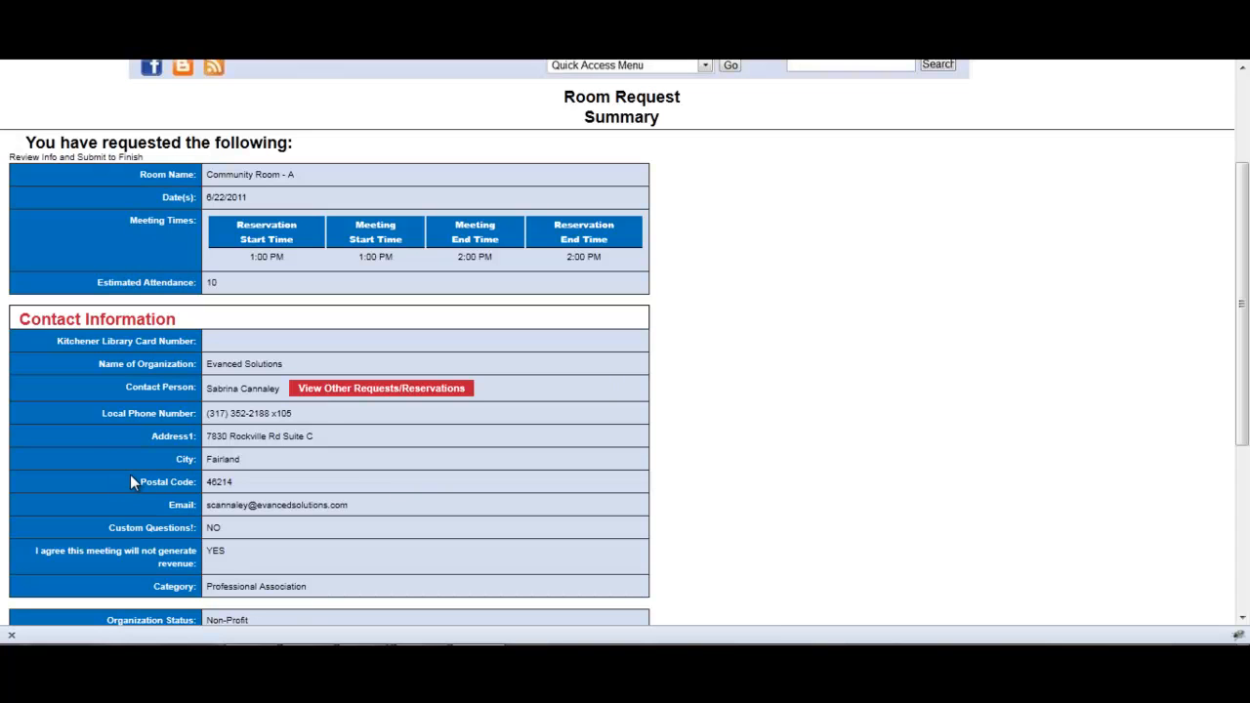
Mark the payment as received with deposit check number 123 and submit the room request.
scroll(158, 478, down, 3)
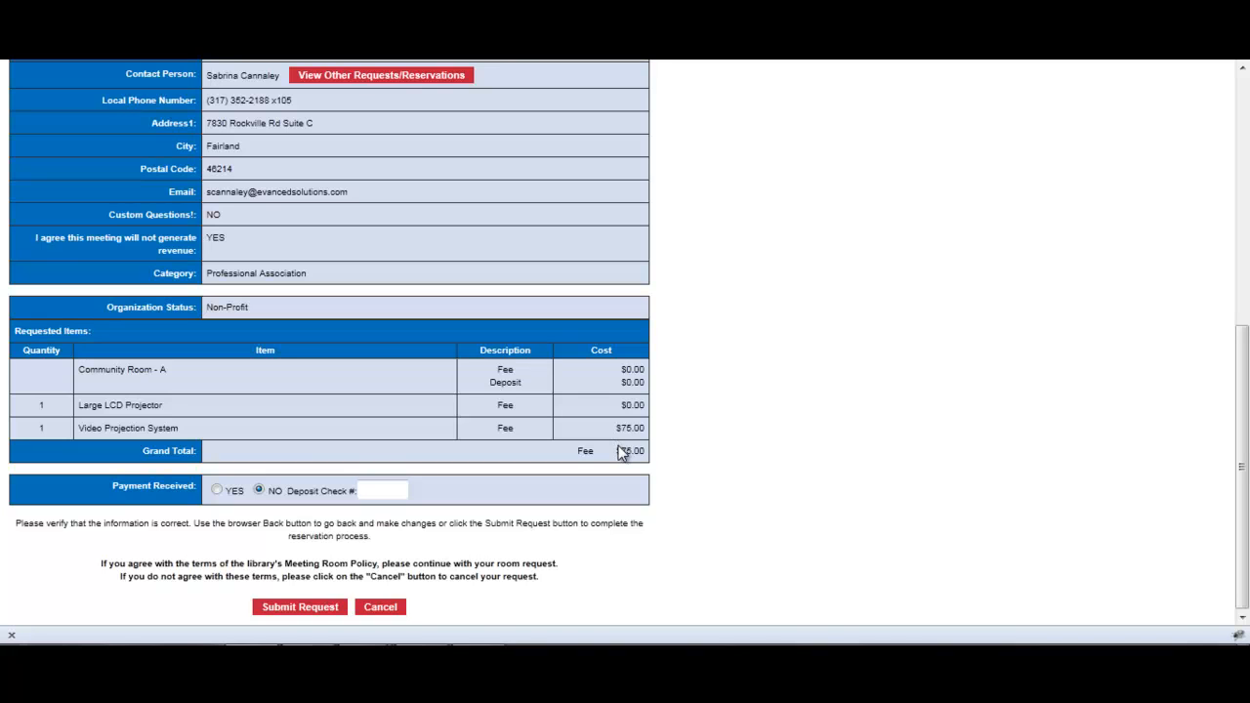
click(217, 491)
text(123)
click(310, 609)
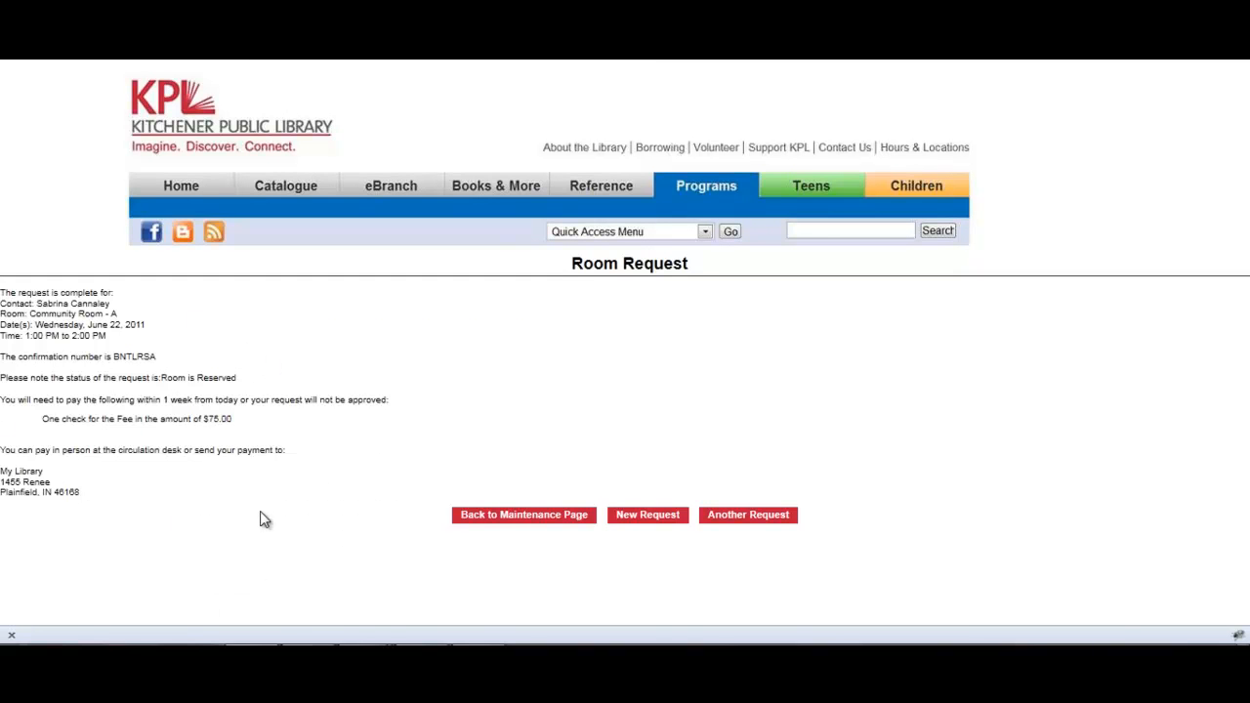
Highlight the confirmation number of the completed room request.
drag(158, 357, 117, 362)
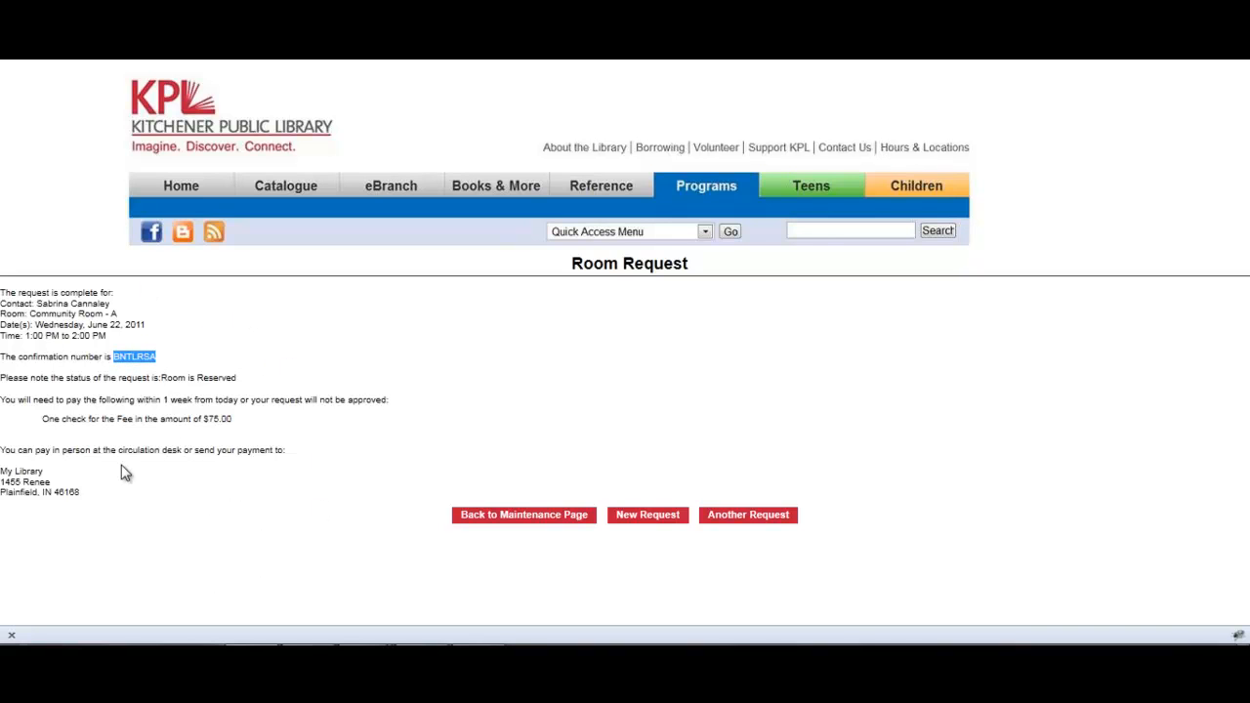